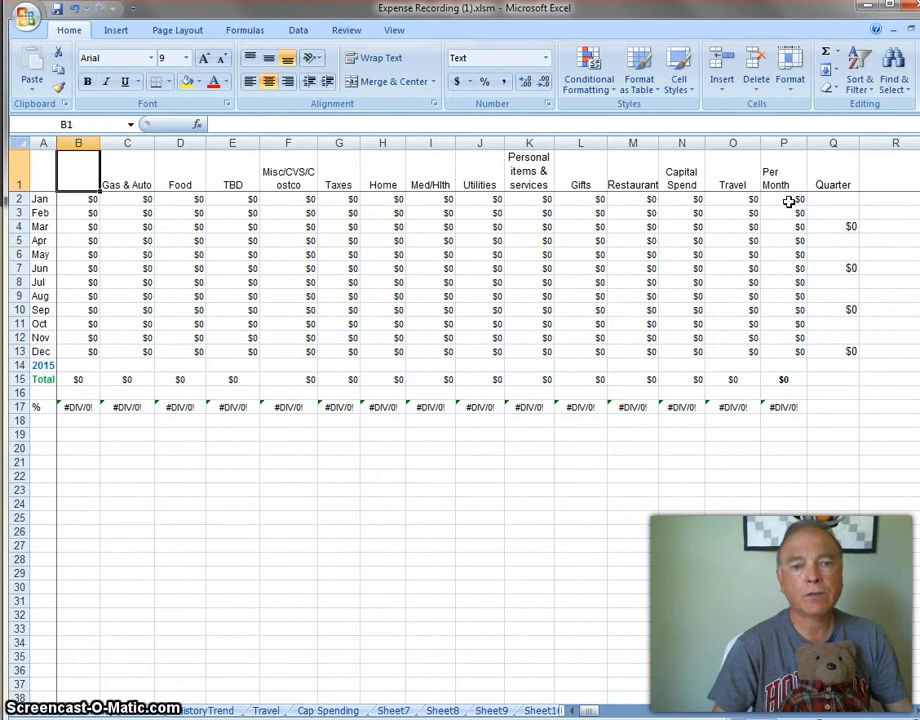
Enter the column heading Insurance in cell B1 of the monthly expense detail sheet.
left_click(783, 380)
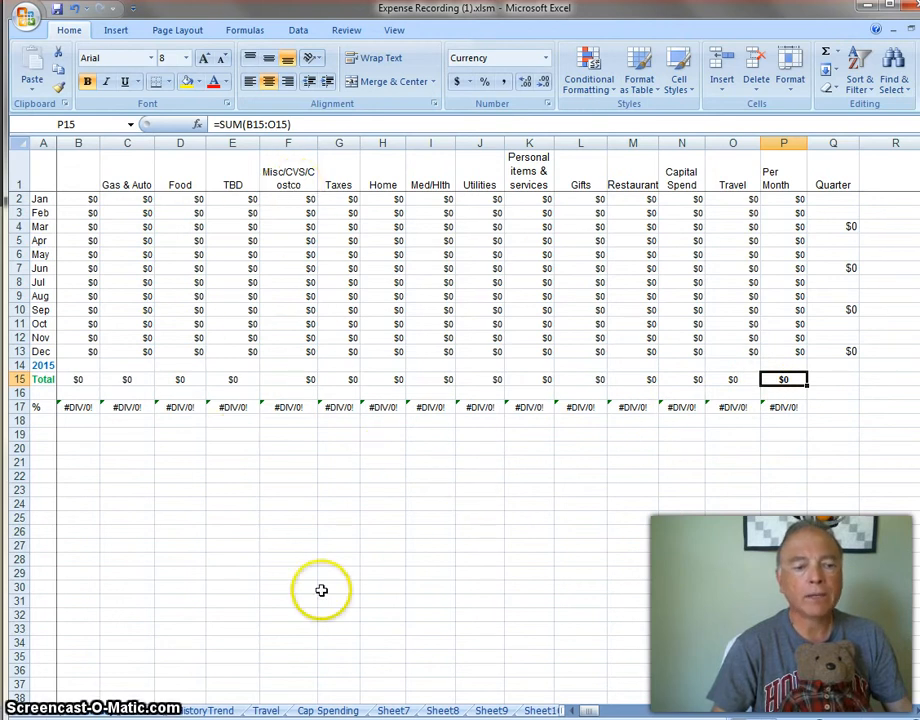
left_click(153, 712)
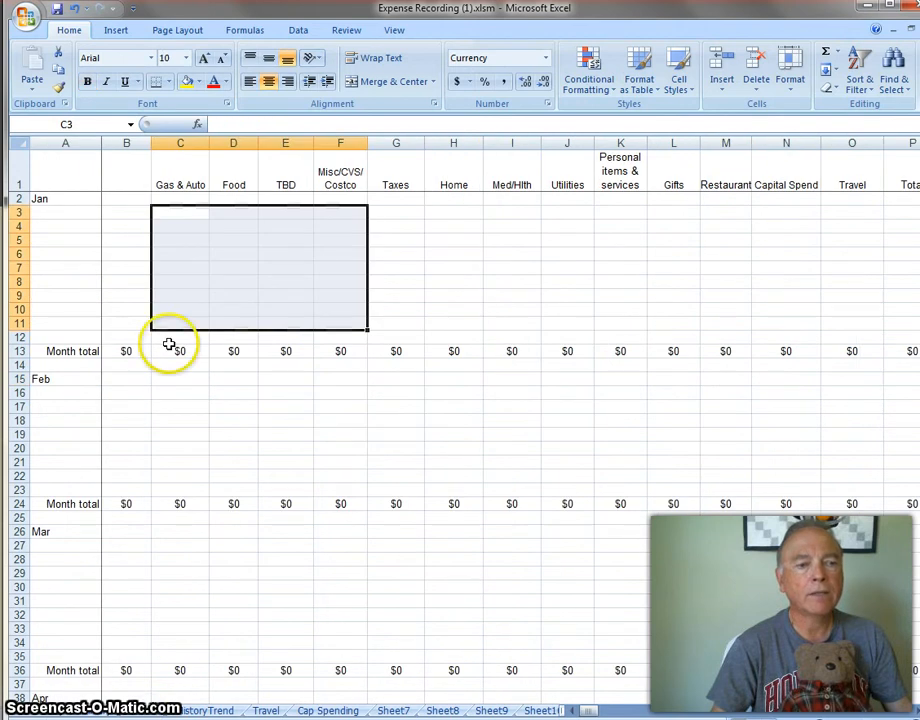
left_click(170, 209)
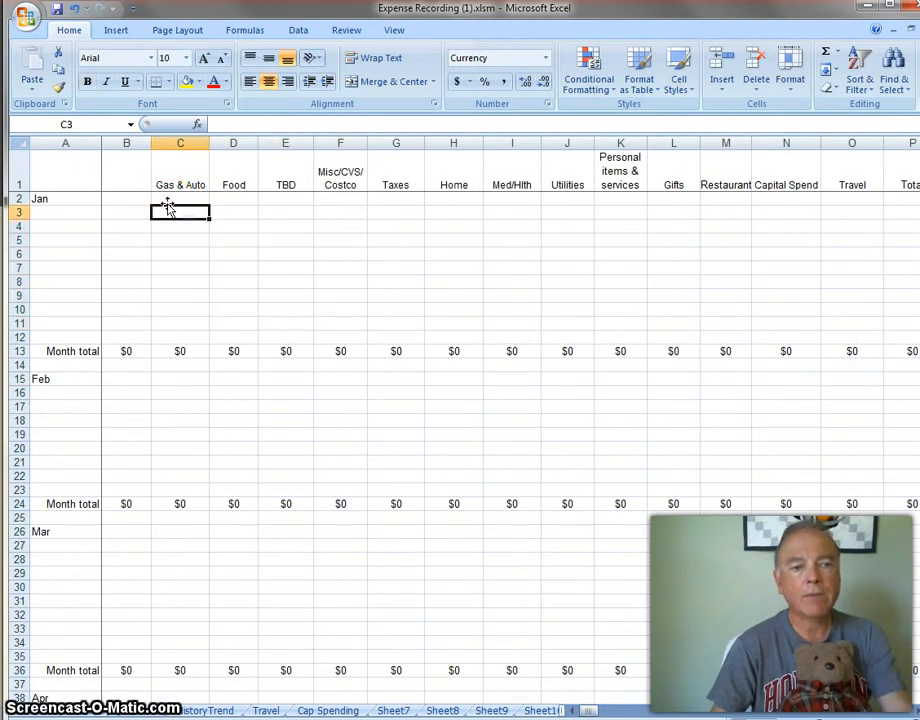
left_click(122, 170)
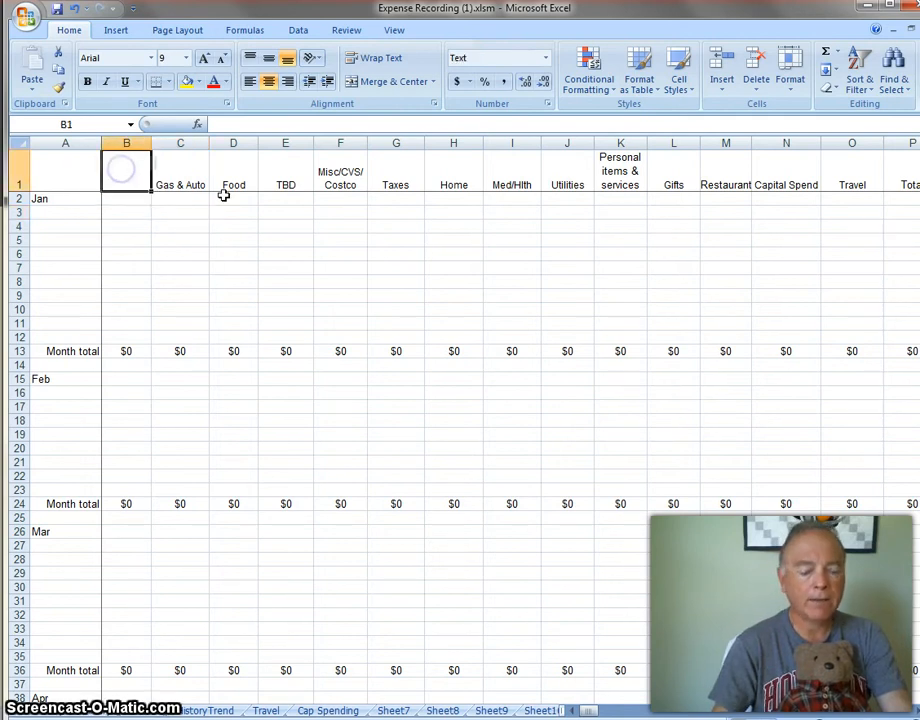
type("Insurance")
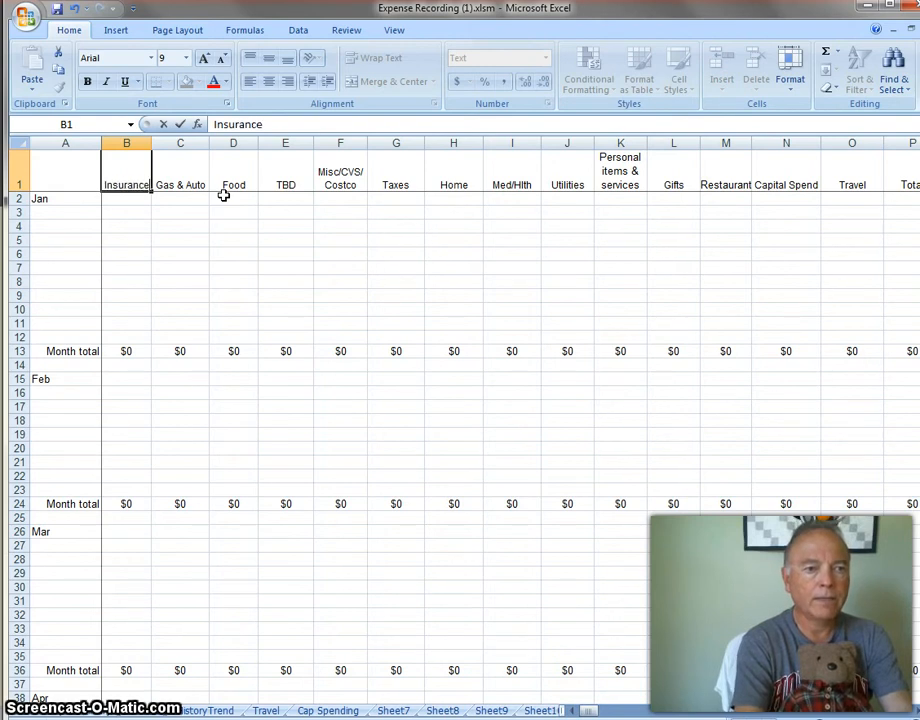
left_click(236, 254)
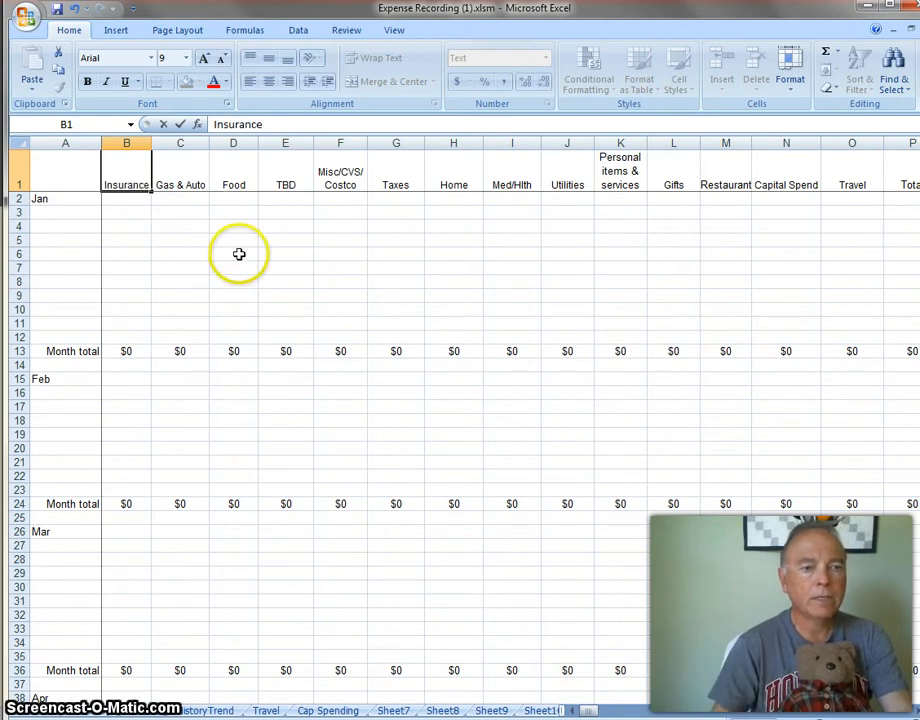
Copy the Insurance heading from the detail sheet into cell B1 of the yearly summary sheet, then return to the detail sheet.
left_click(130, 172)
key("ctrl+c")
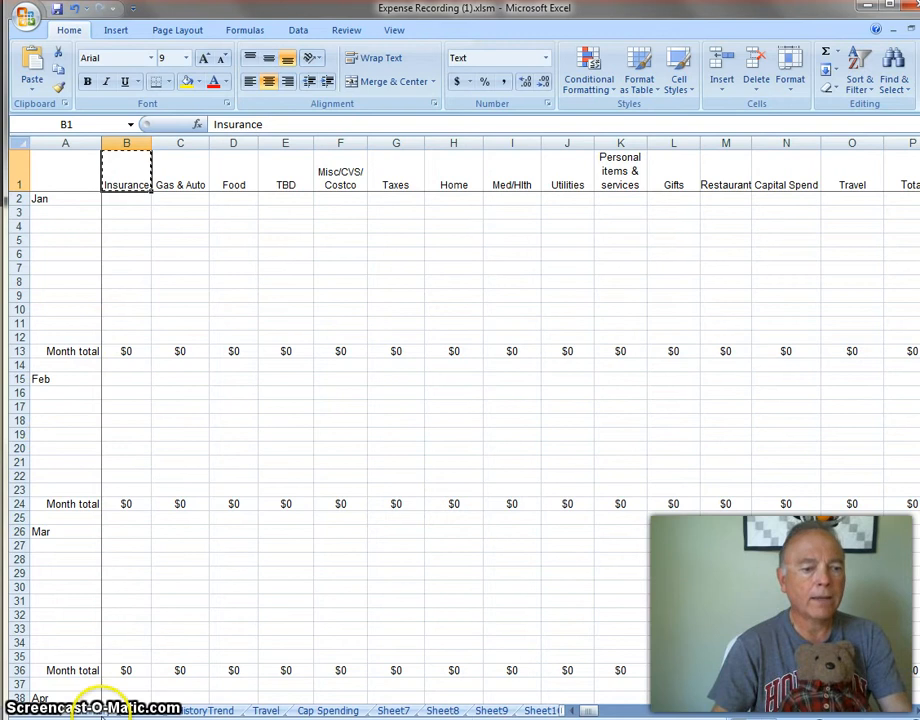
left_click(123, 708)
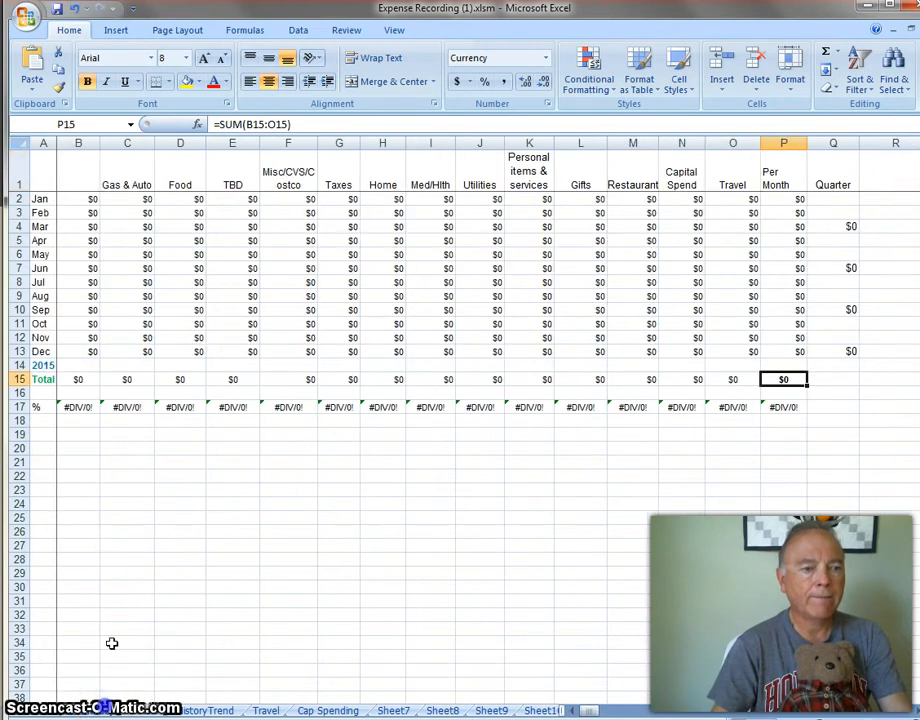
left_click(71, 175)
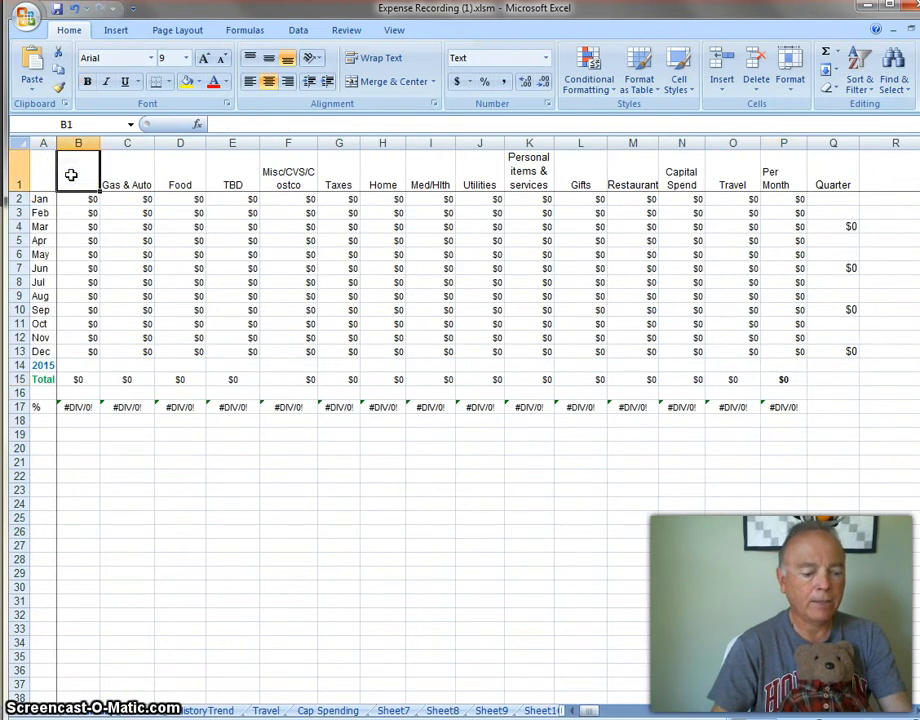
key("ctrl+v")
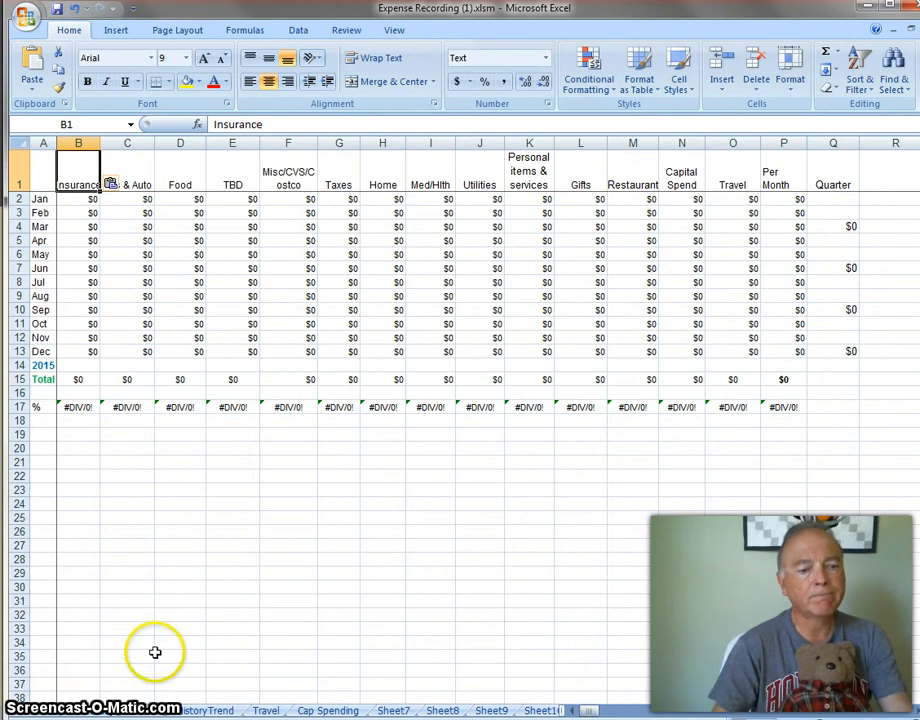
left_click(146, 707)
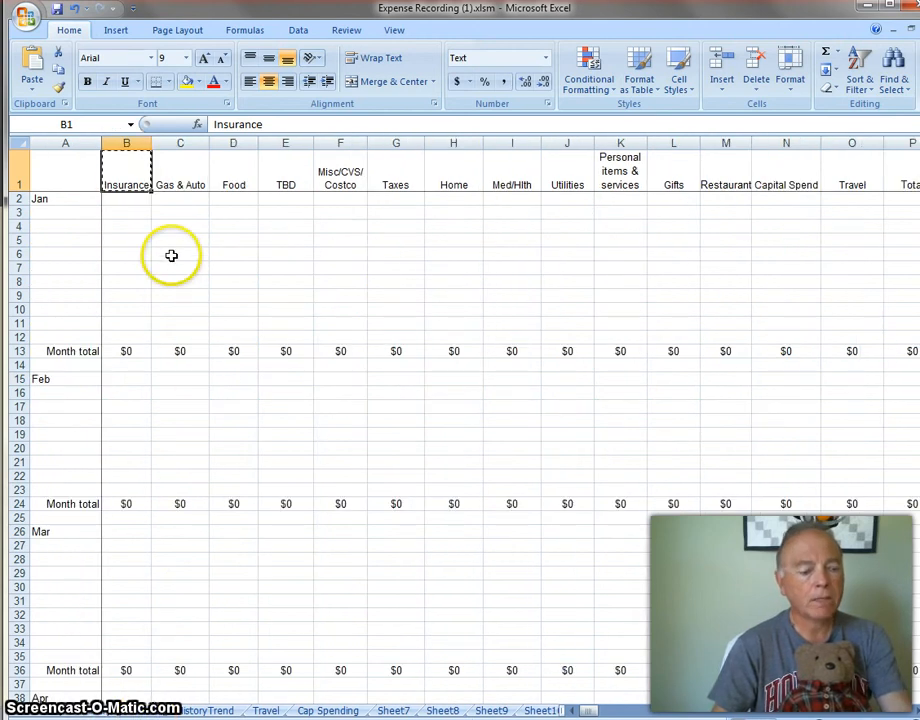
key("Escape")
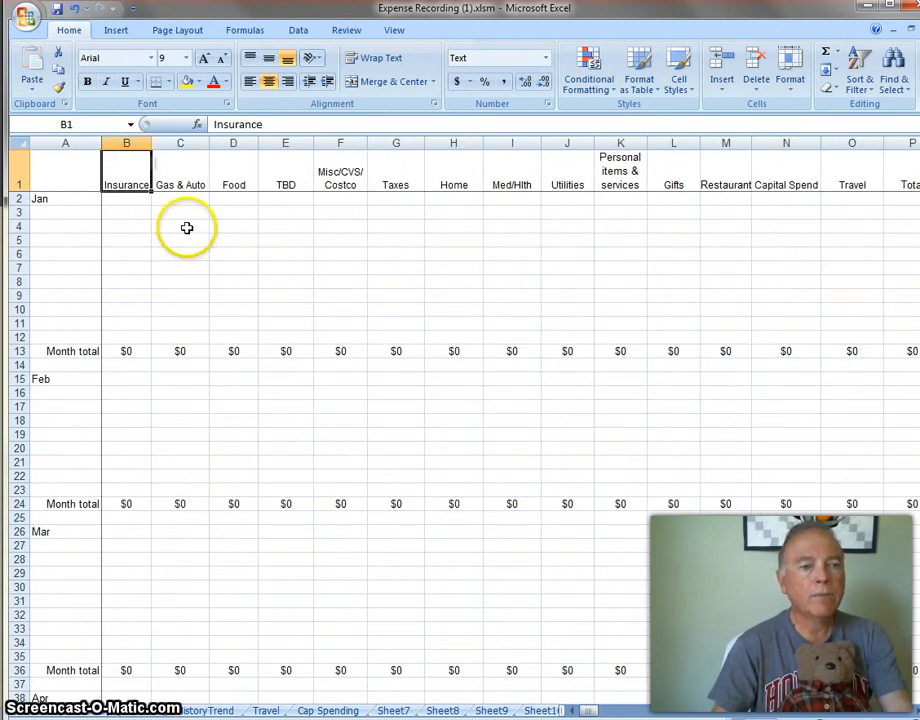
Enter January Gas & Auto expenses of 45 in C4 and 34 in C5.
left_click(186, 228)
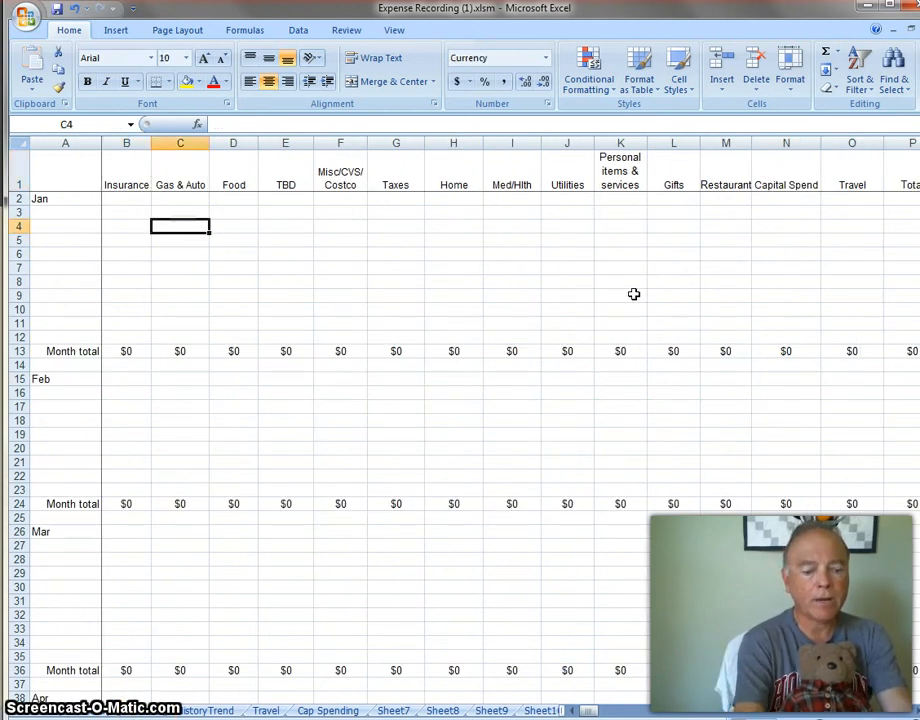
type("45")
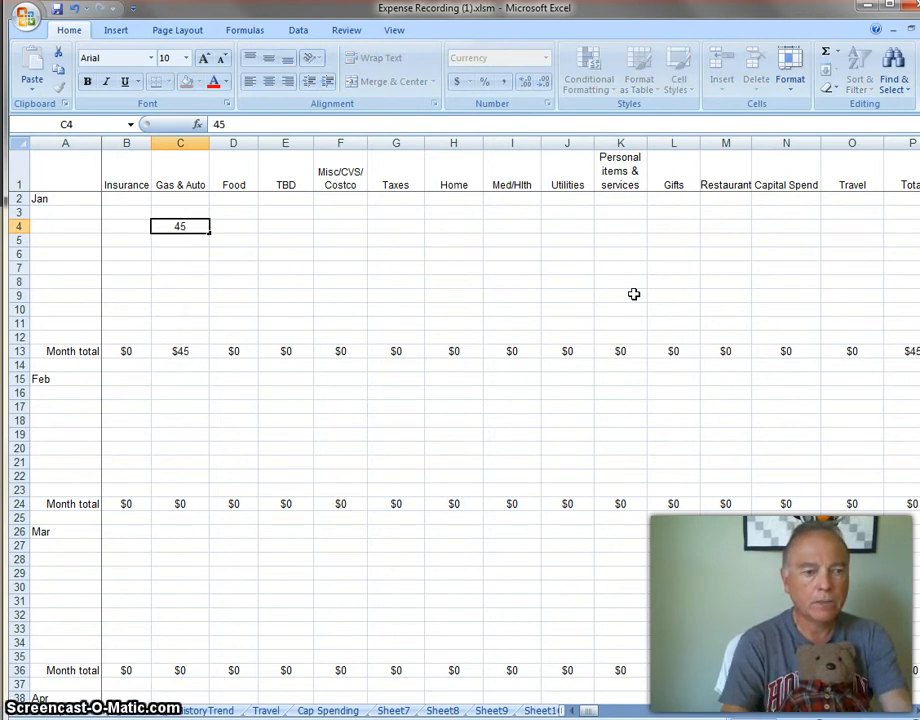
key("Return")
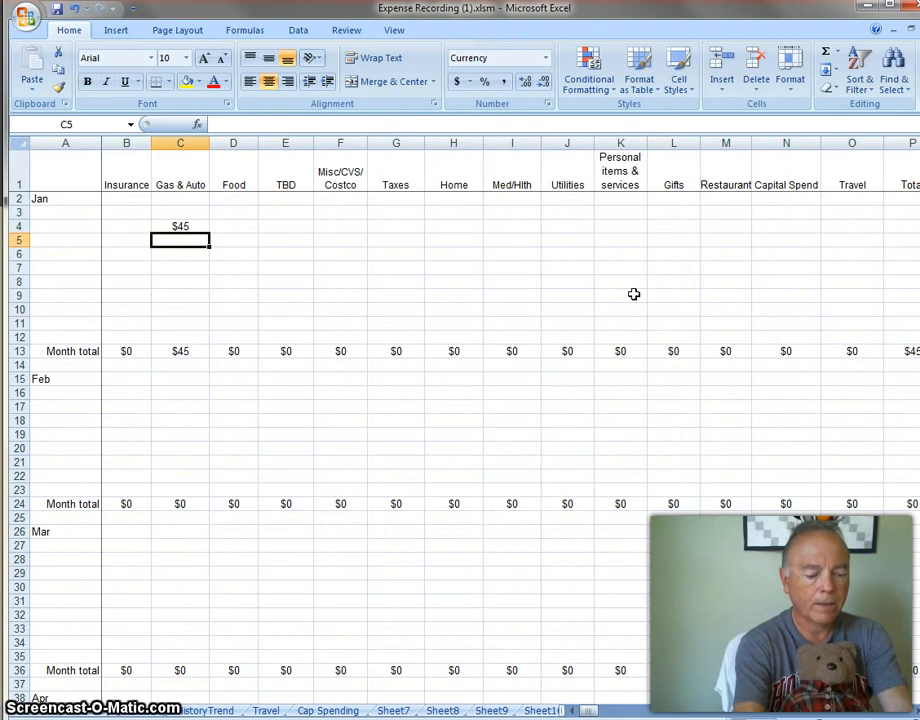
type("34")
key("Tab")
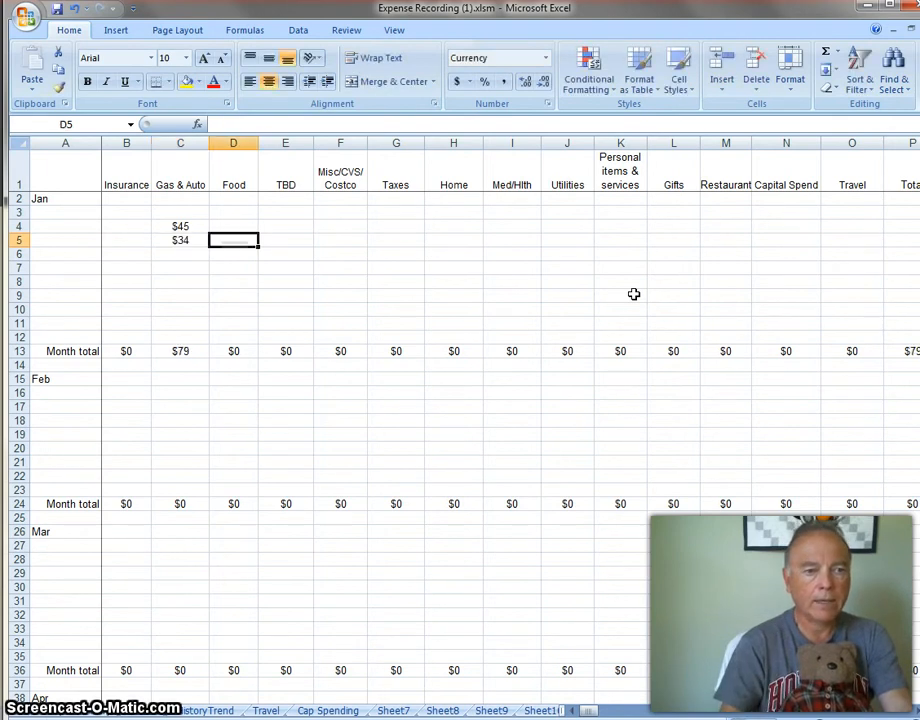
Enter January Food expenses of 90 in D4 and 87 in D5.
key("Up")
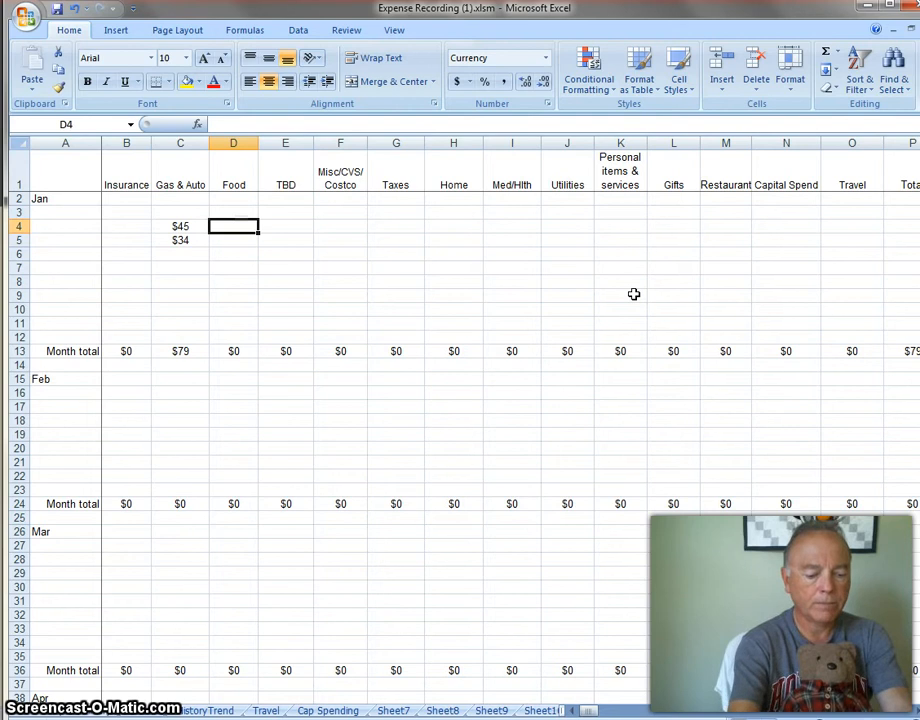
type("90")
key("Return")
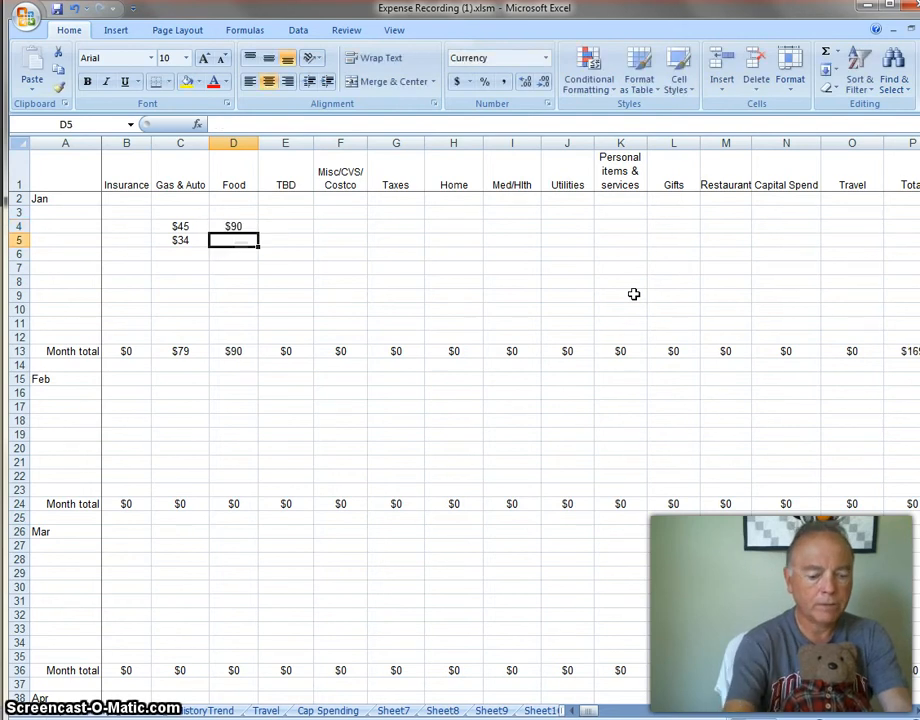
type("87")
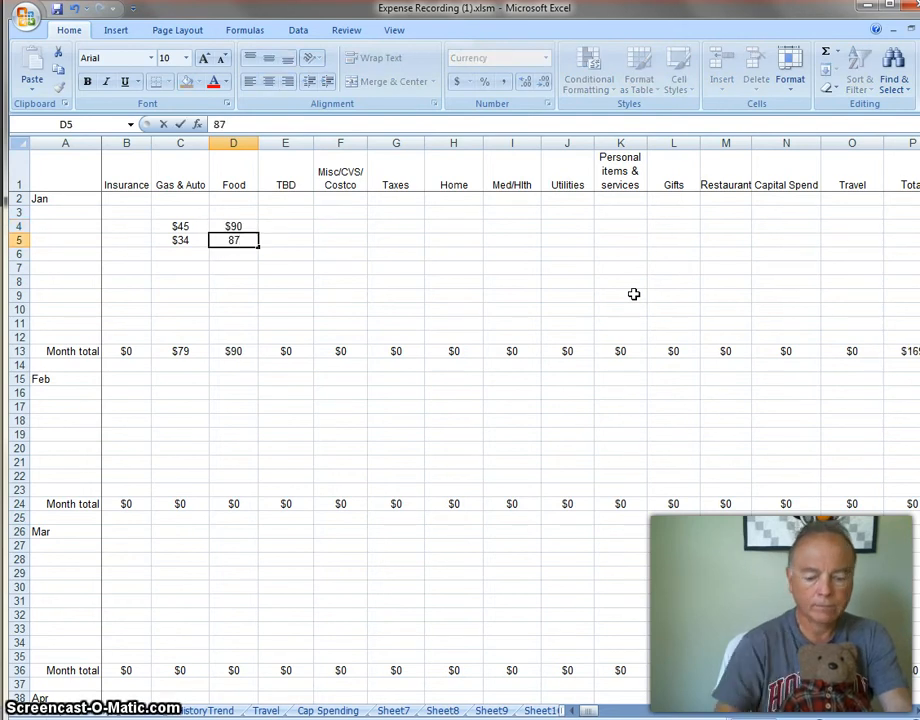
key("Tab")
key("Tab")
Enter a January Misc/CVS/Costco expense of 50 in cell F3.
key("Up")
key("Up")
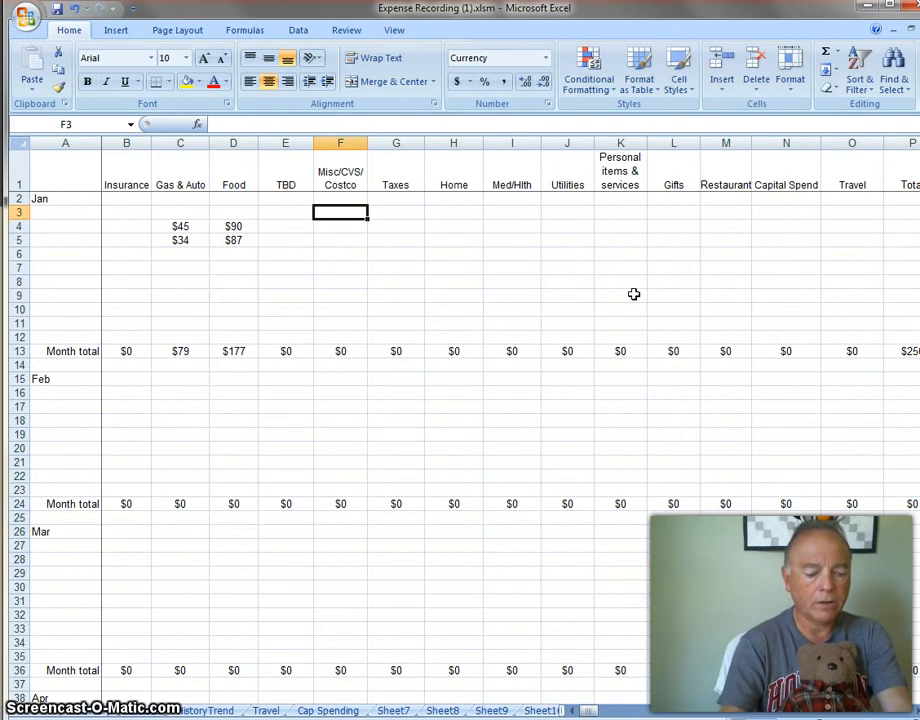
type("5")
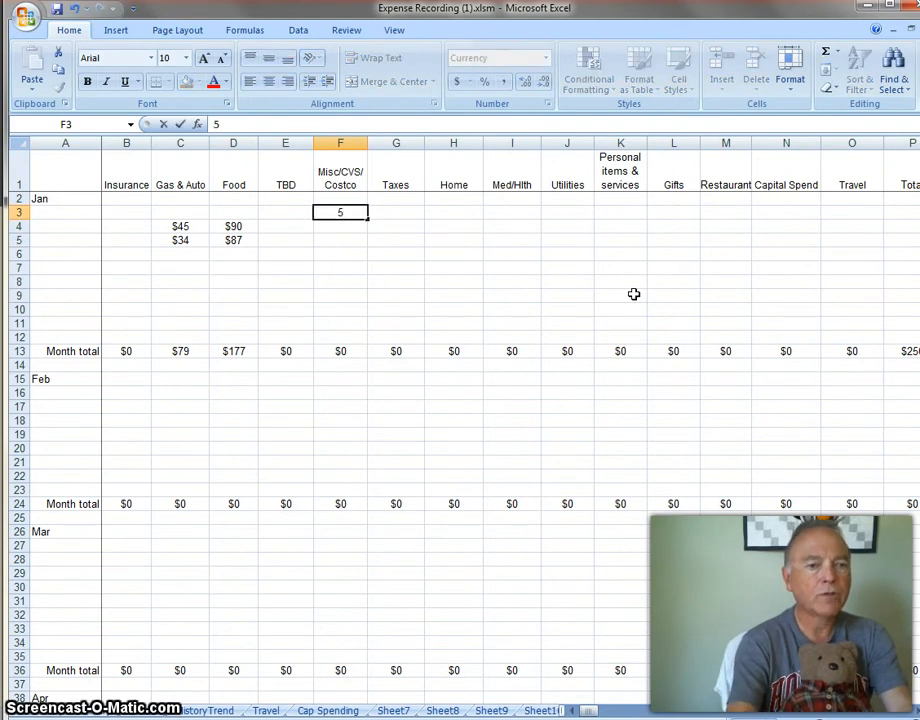
type("0")
key("Return")
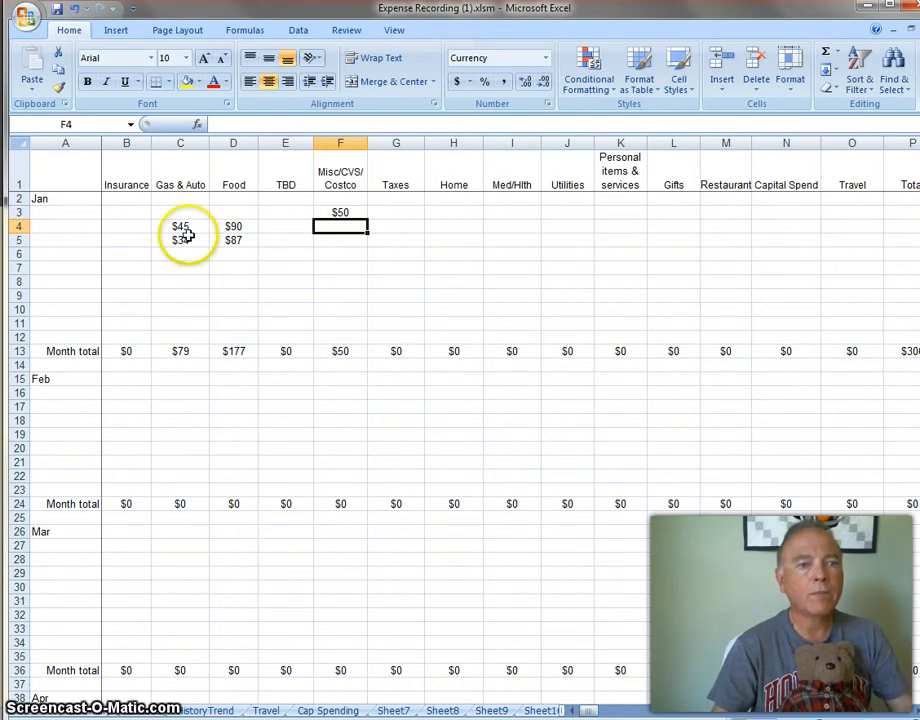
Add a comment reading "Safeway $1.891/12" to the January Gas & Auto expense in C4.
left_click(195, 227)
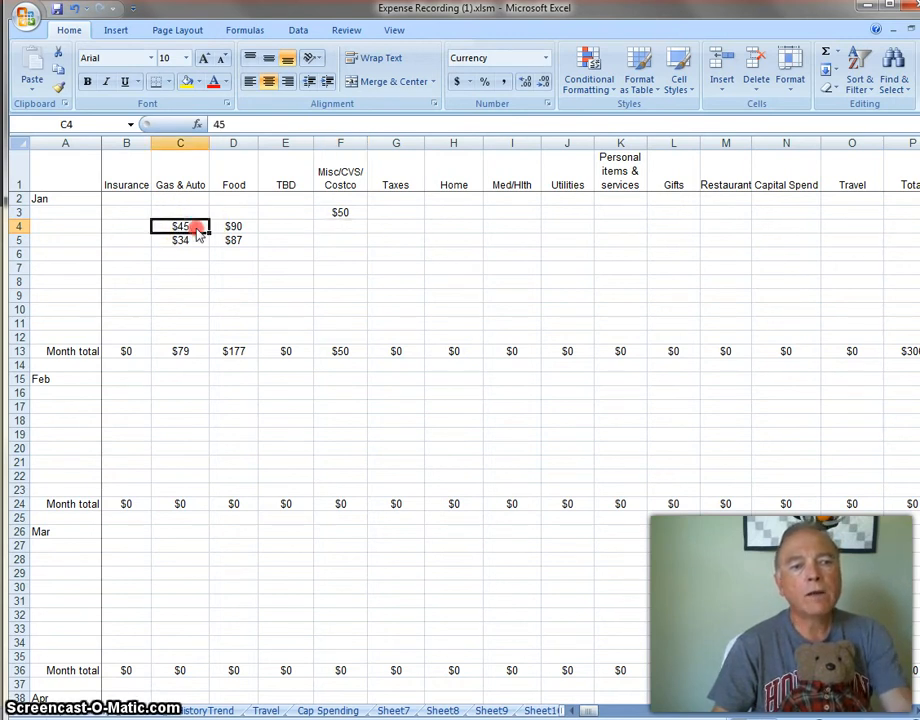
right_click(197, 230)
left_click(259, 406)
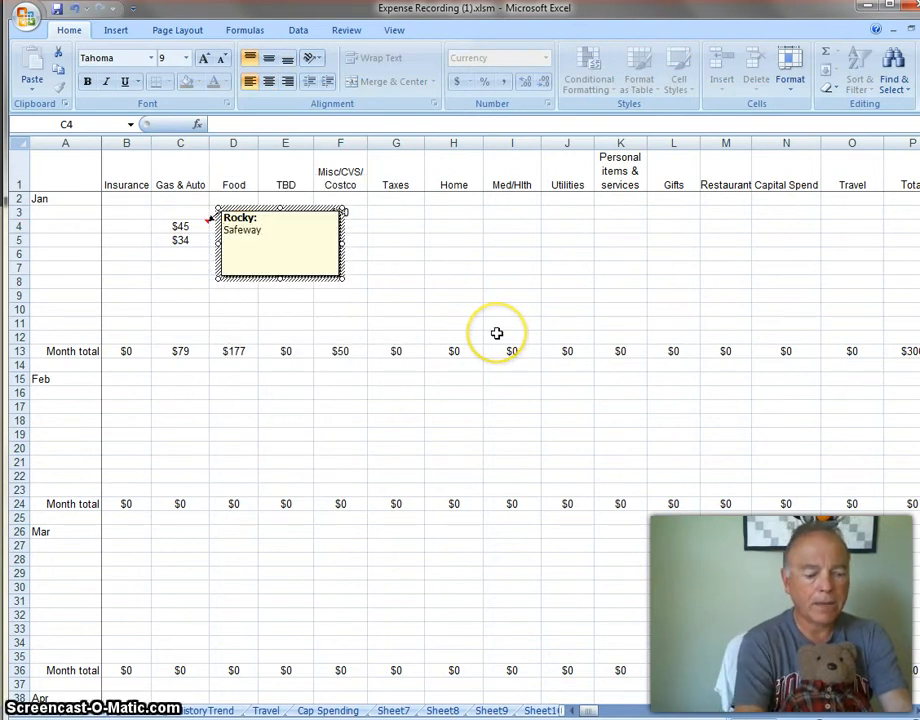
type("Safeway $1.89")
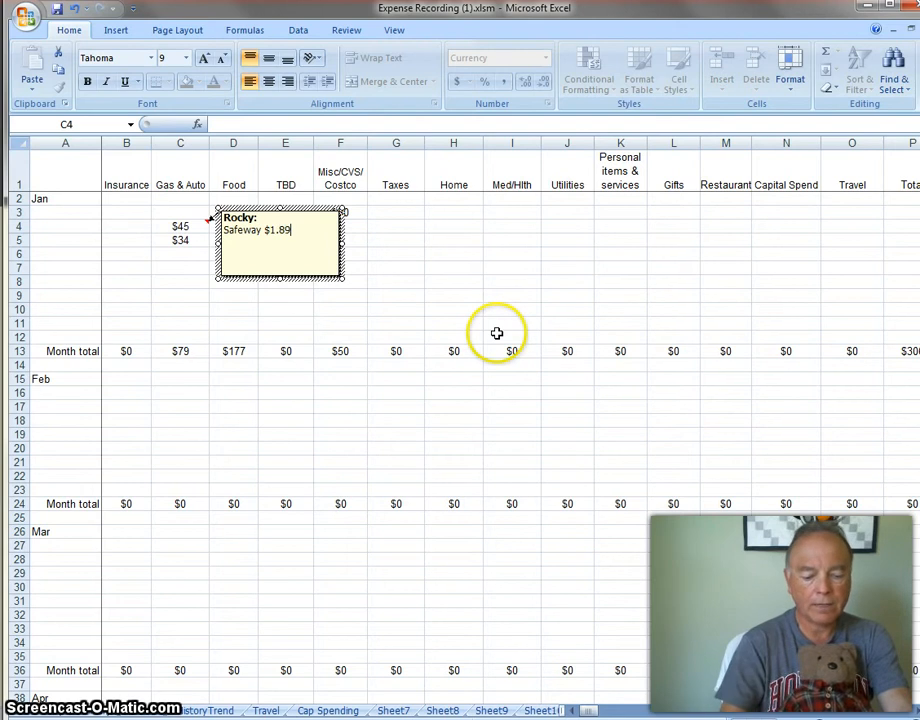
type("1/12")
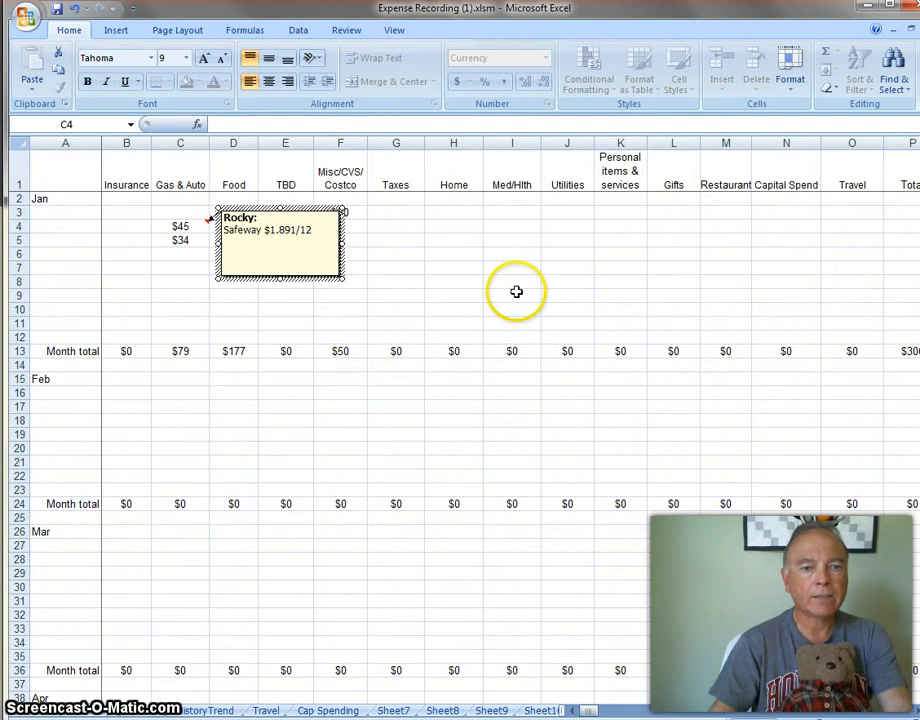
left_click(516, 291)
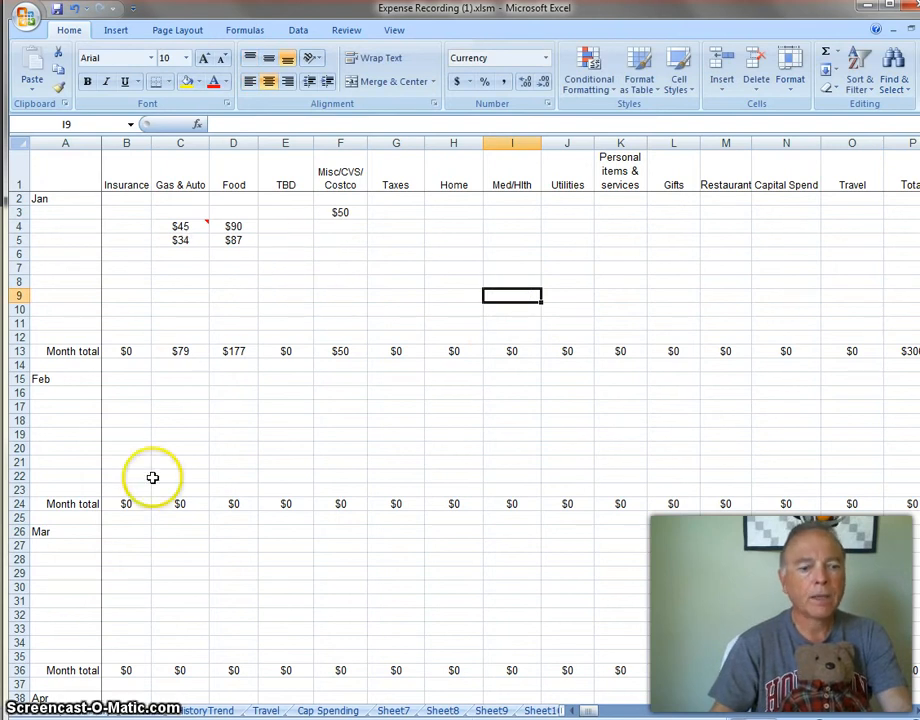
Check the yearly grand total and the Gas & Auto, Food and Misc/CVS/Costco percentages on the summary sheet.
left_click(96, 710)
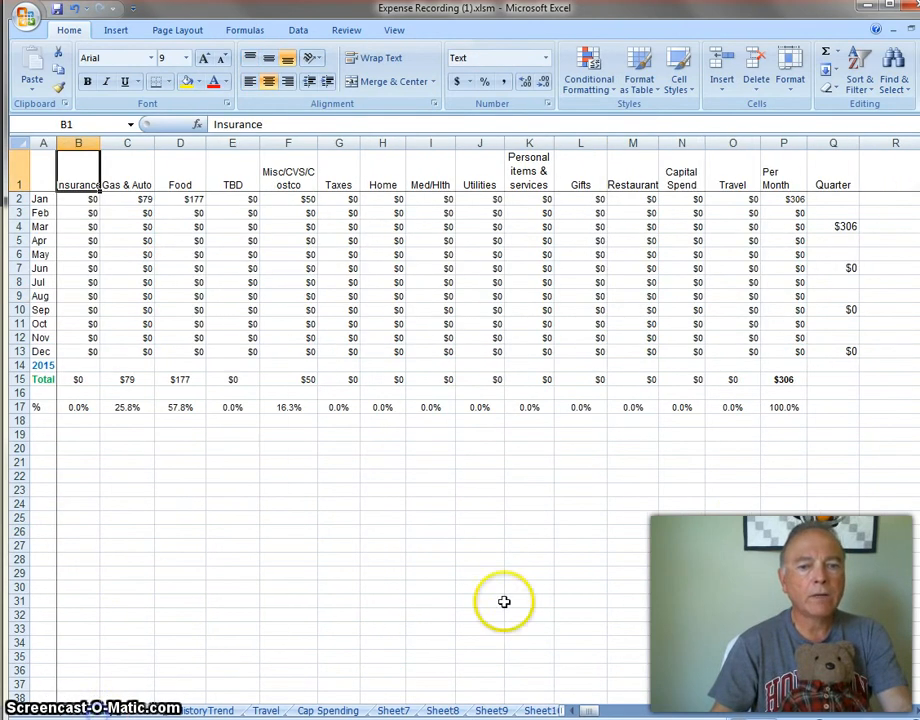
left_click(787, 380)
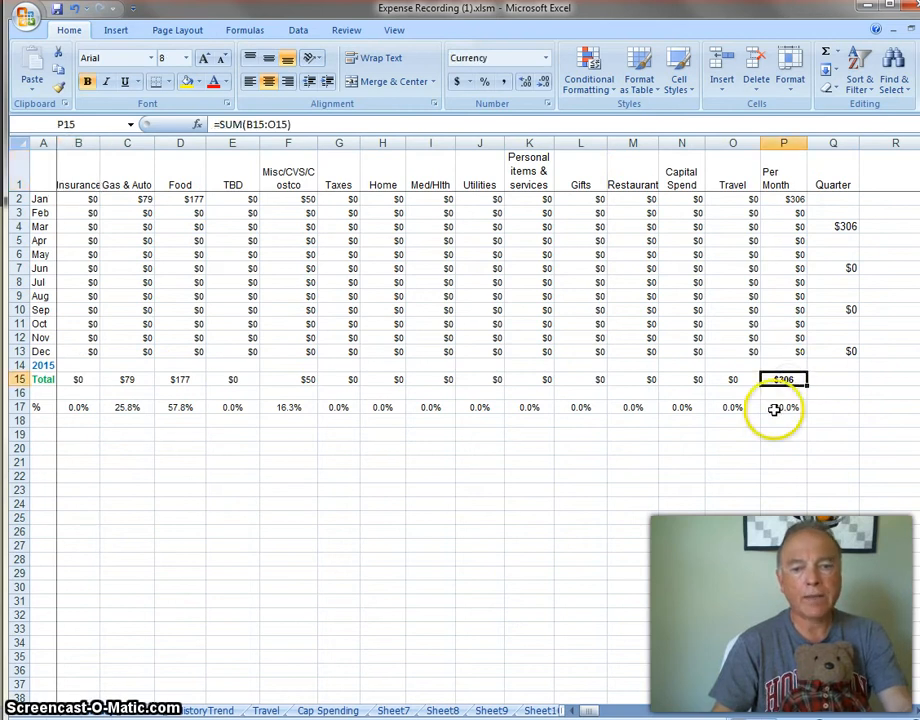
left_click(140, 408)
left_click(185, 407)
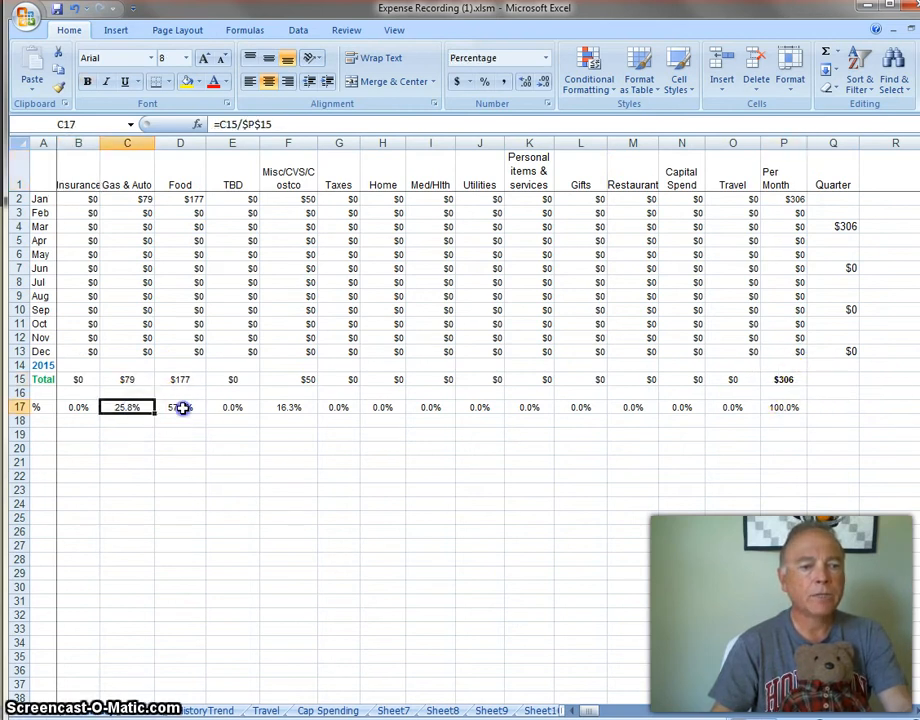
left_click(295, 412)
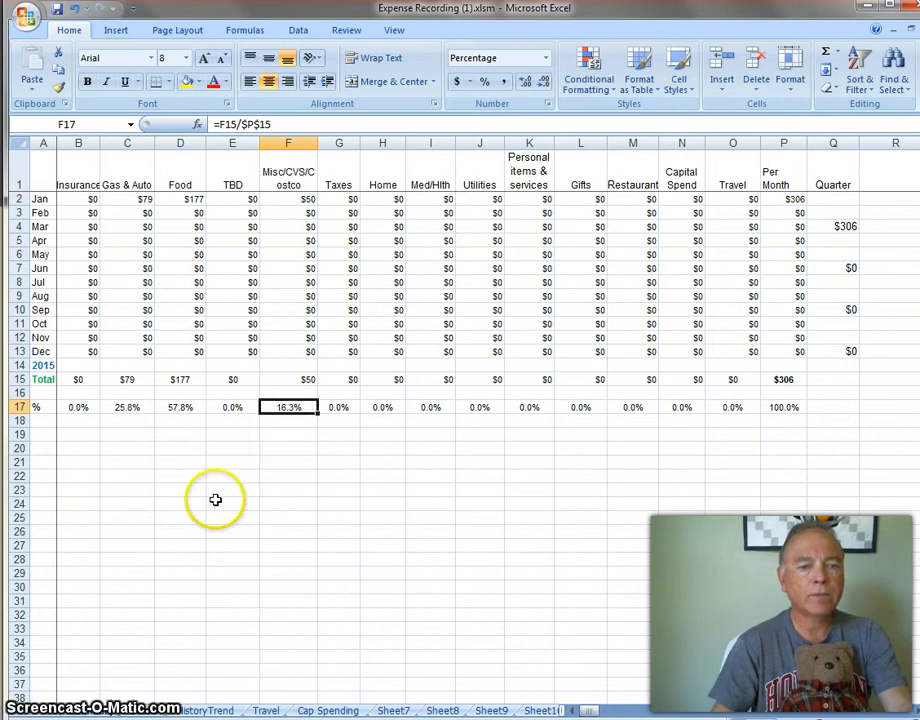
Clear the sample January expenses in C3:G8 of the detail sheet, delete their comment, and return to the summary sheet.
left_click(145, 706)
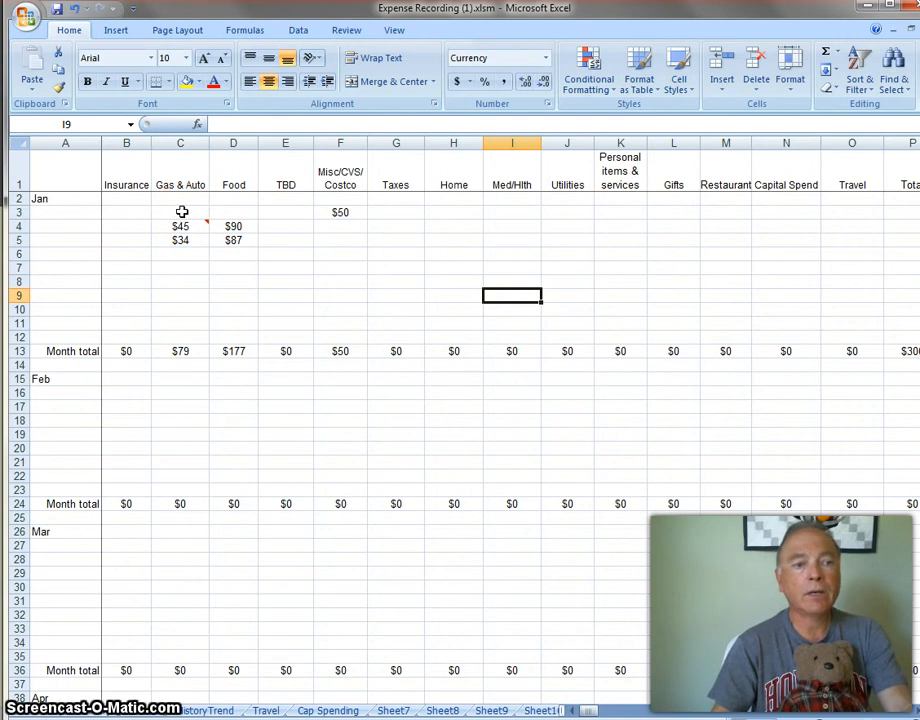
mouse_move(181, 212)
left_mouse_down()
mouse_move(191, 263)
mouse_move(205, 277)
mouse_move(399, 285)
left_mouse_up()
key("Delete")
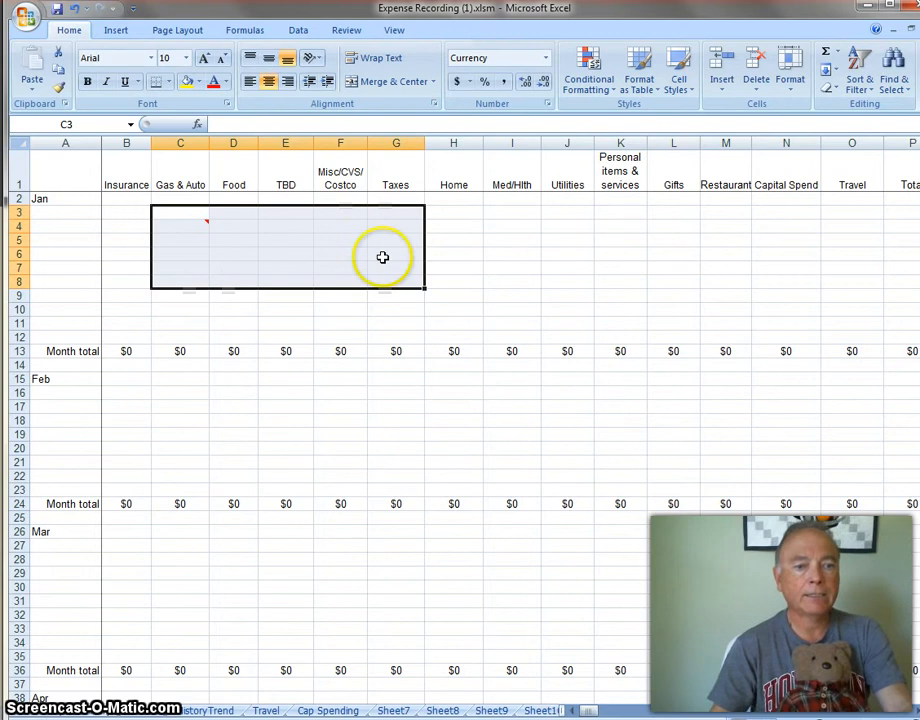
right_click(378, 254)
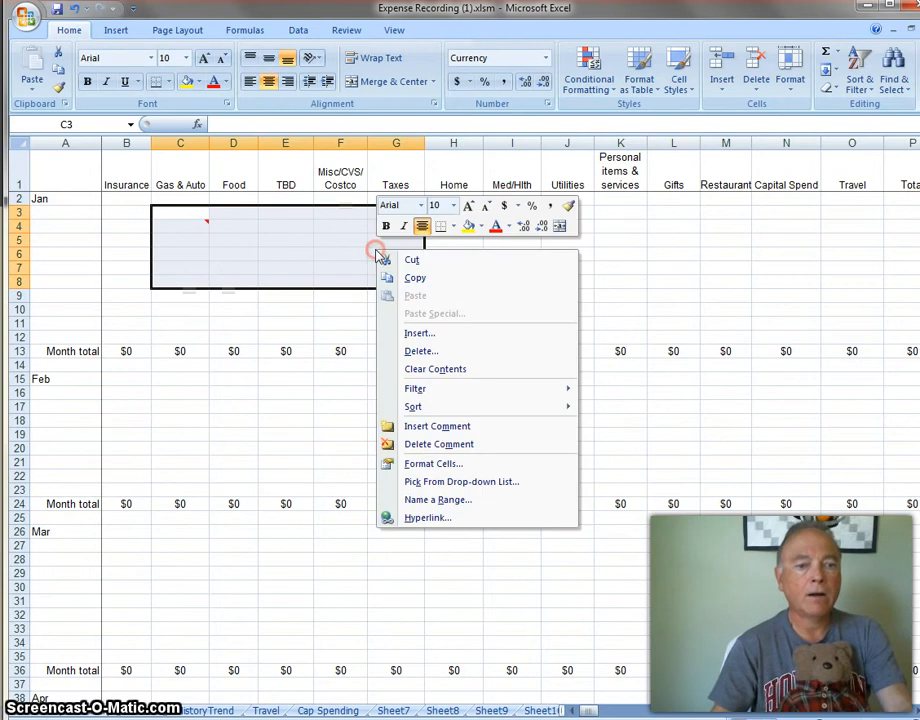
left_click(421, 444)
left_click(50, 710)
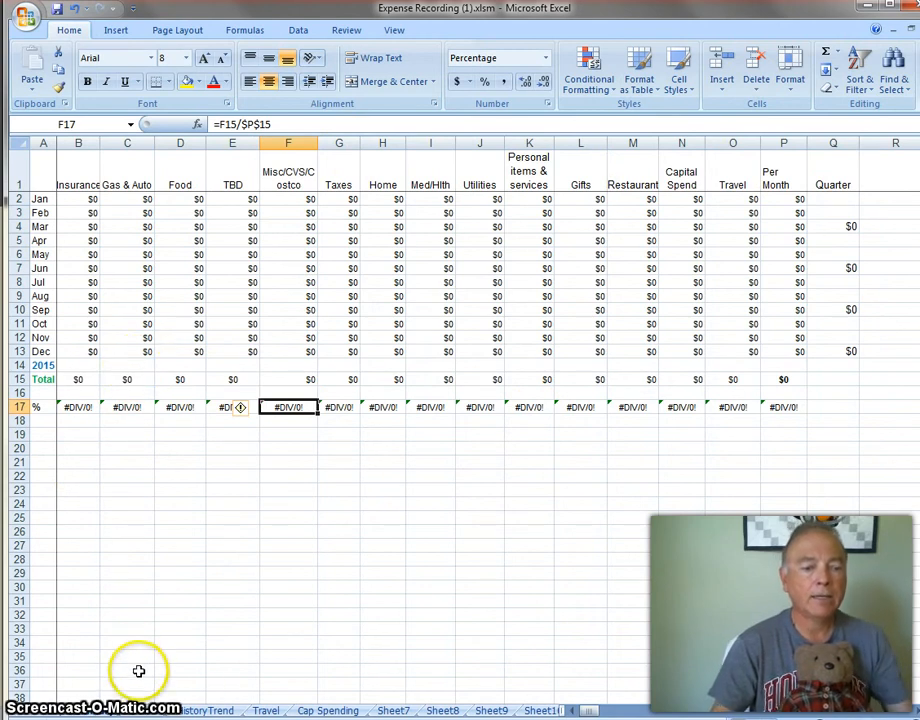
On the history trend sheet, enter yearly expenses of 38000 for 2014, 40000 for 2015 and 29000 for 2016.
left_click(212, 710)
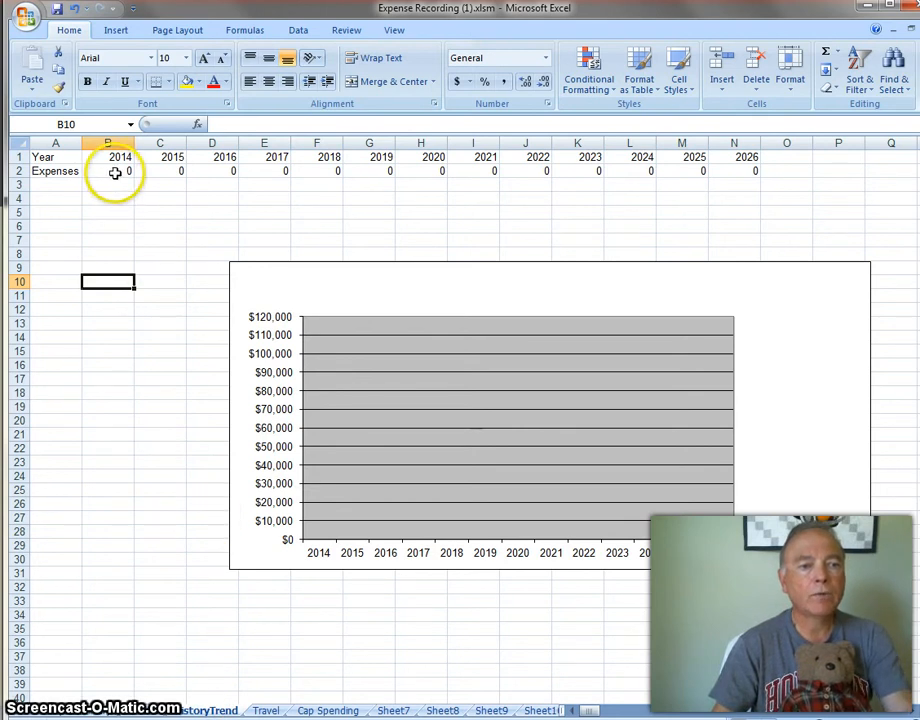
left_click(111, 174)
type("3")
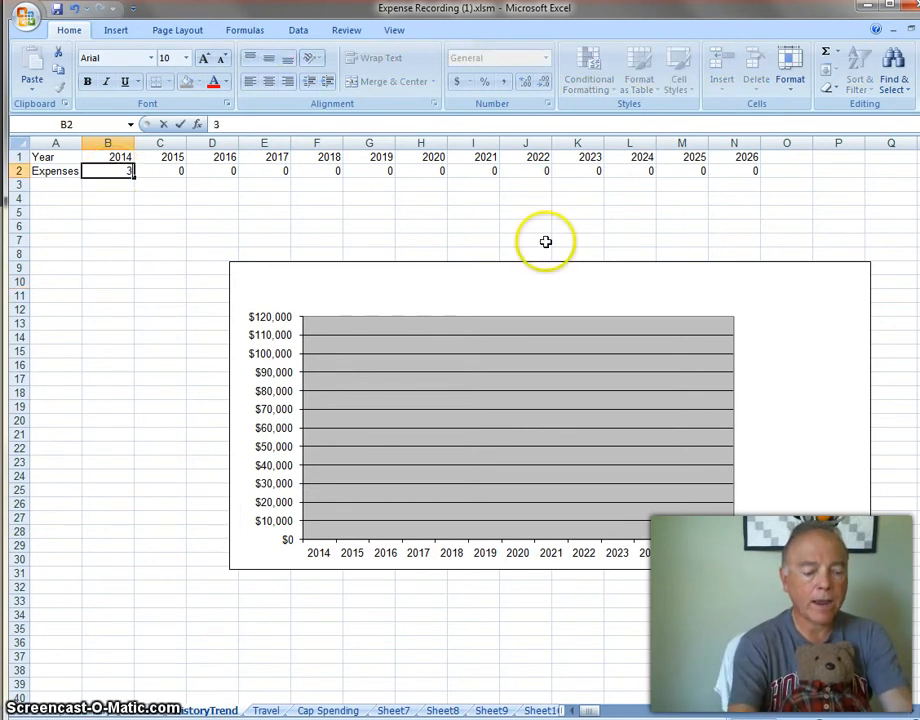
type("8000")
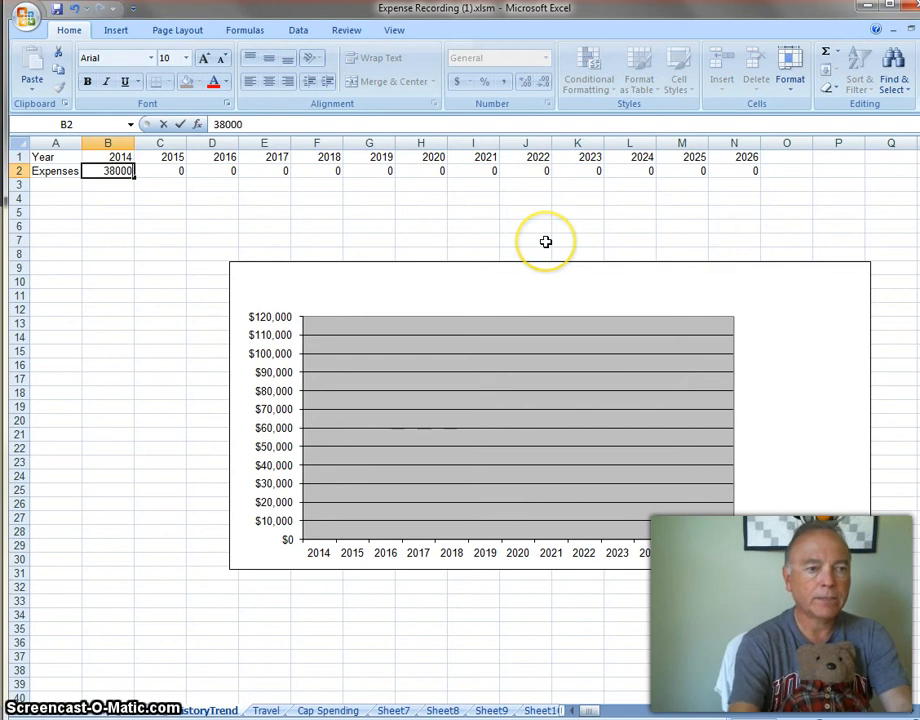
key("Tab")
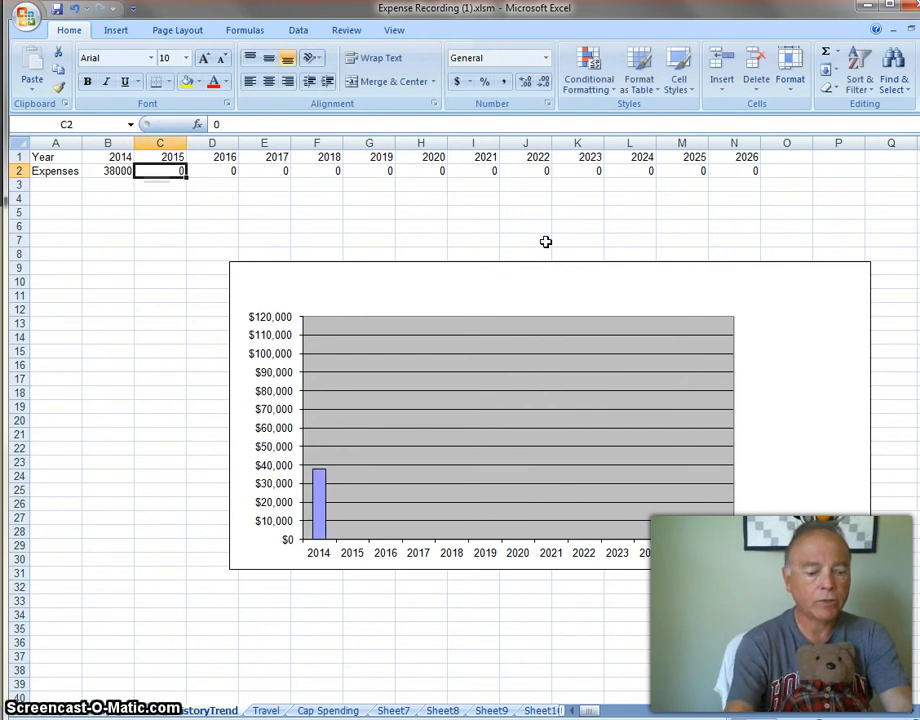
type("40000")
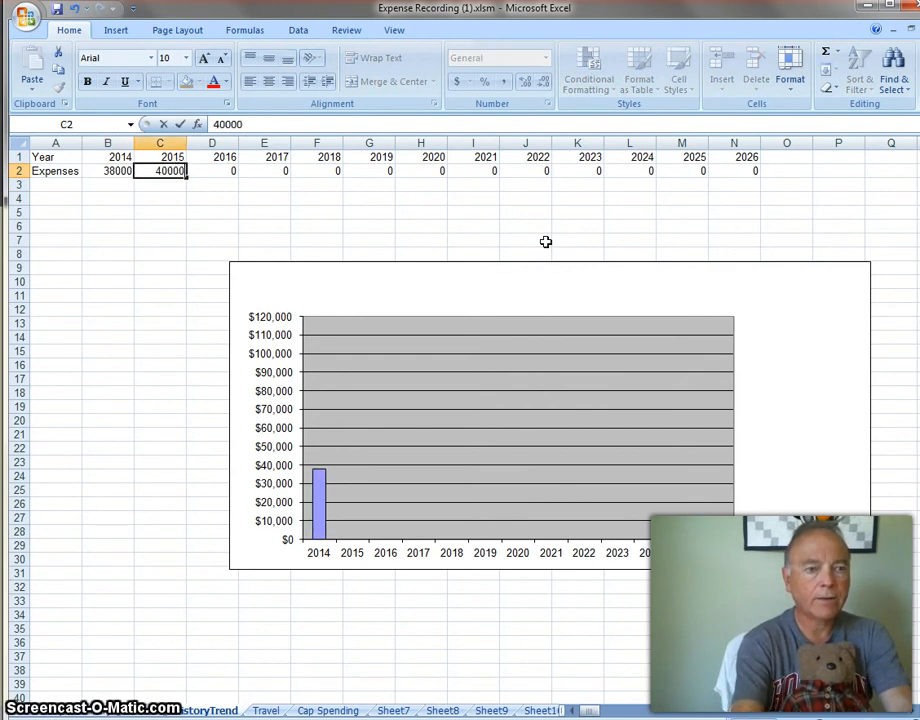
key("Tab")
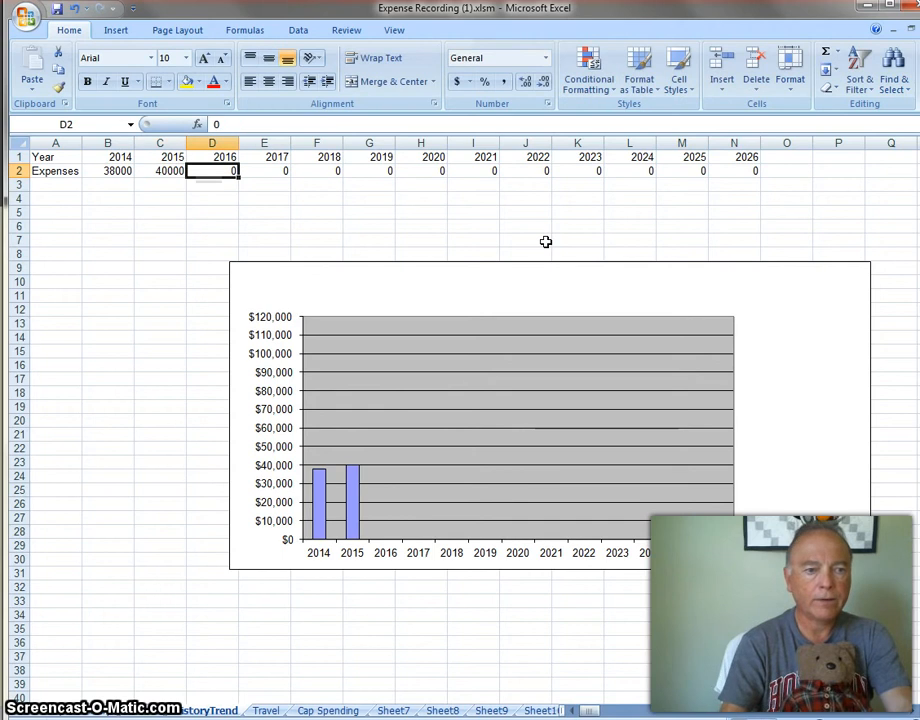
type("29000")
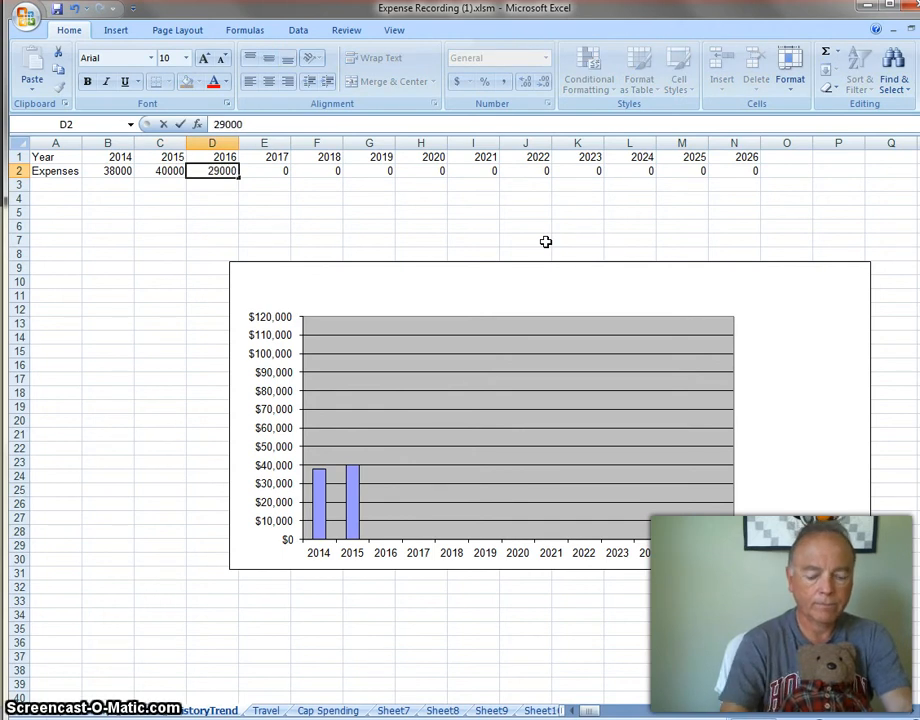
key("Return")
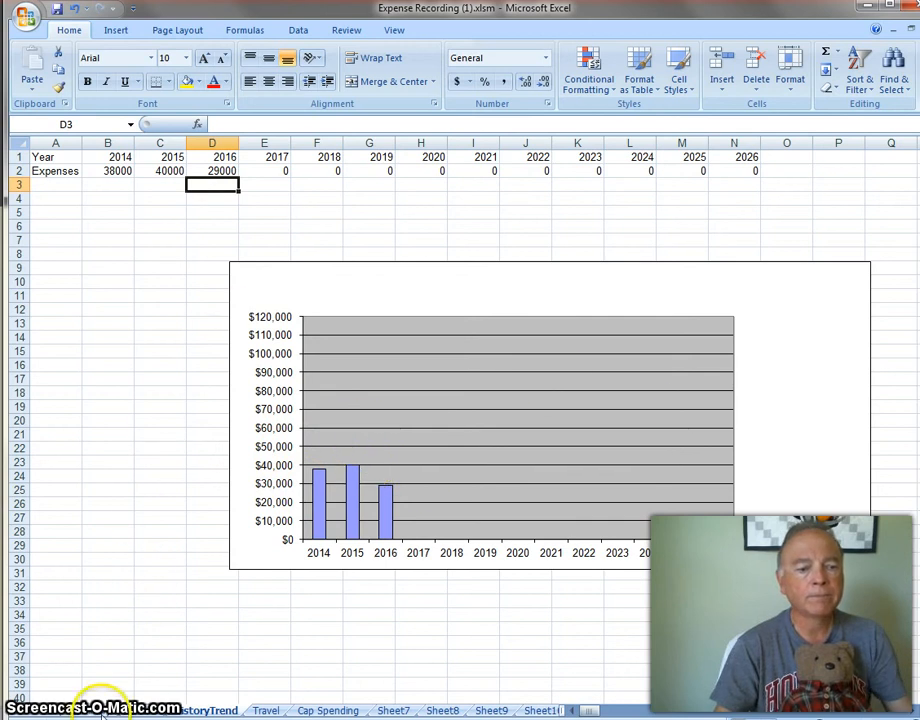
left_click(103, 708)
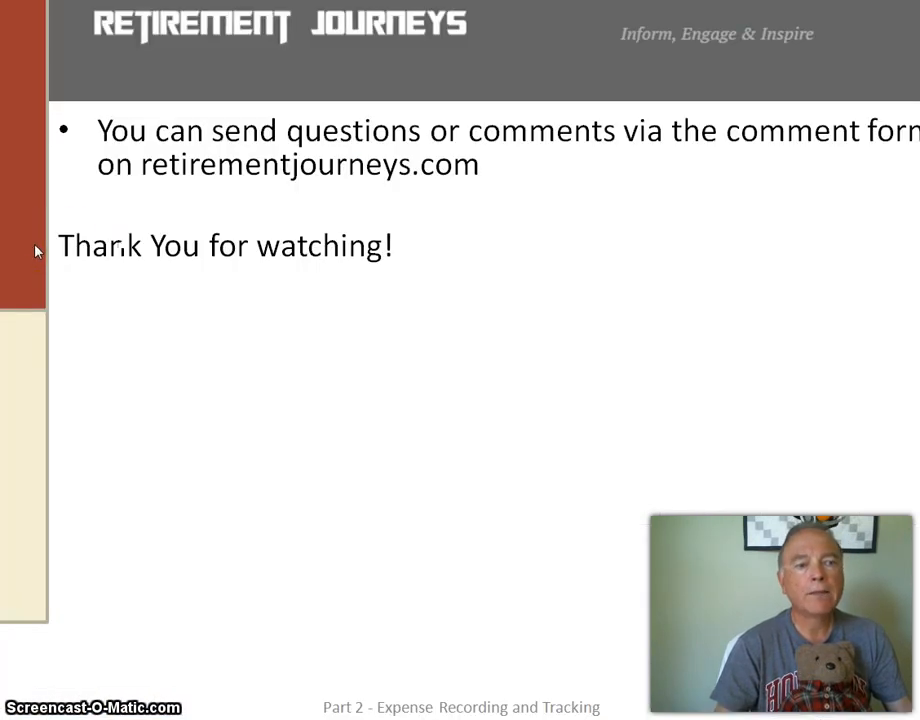
left_click(61, 248)
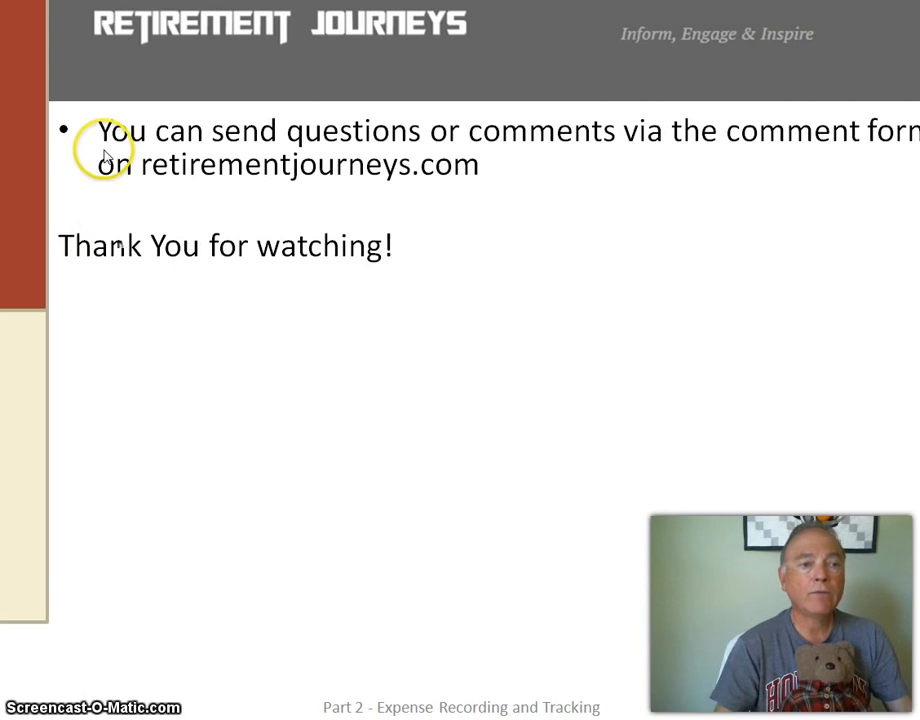